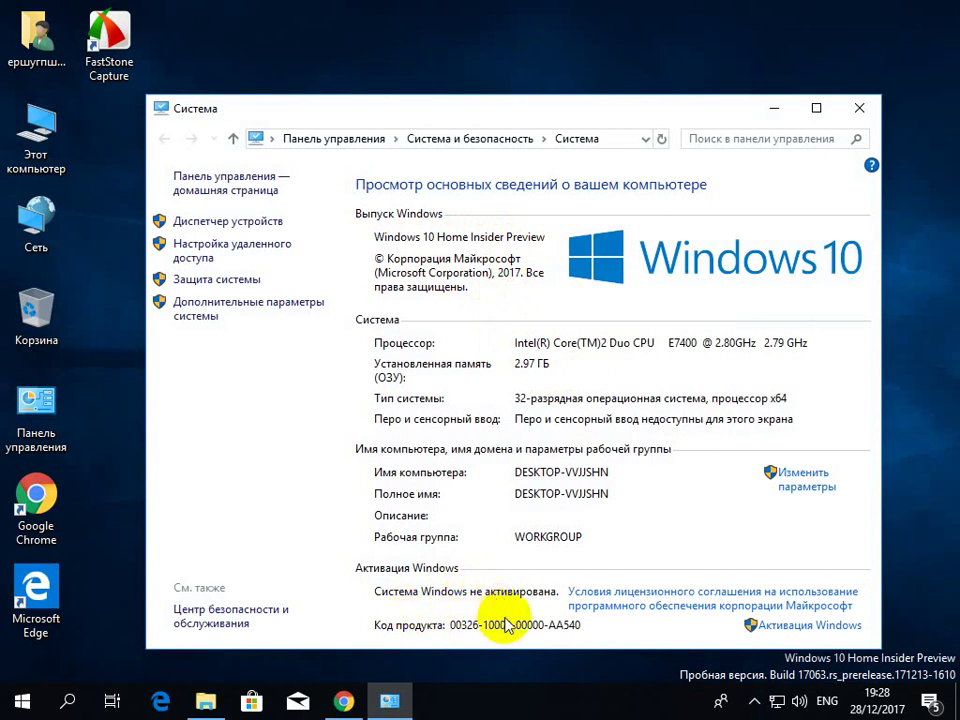
Close the system information window and check the Background page of the Personalization settings
{"action": "left_click", "coordinate": [860, 109]}
{"action": "right_click", "coordinate": [249, 187]}
{"action": "left_click", "coordinate": [358, 368]}
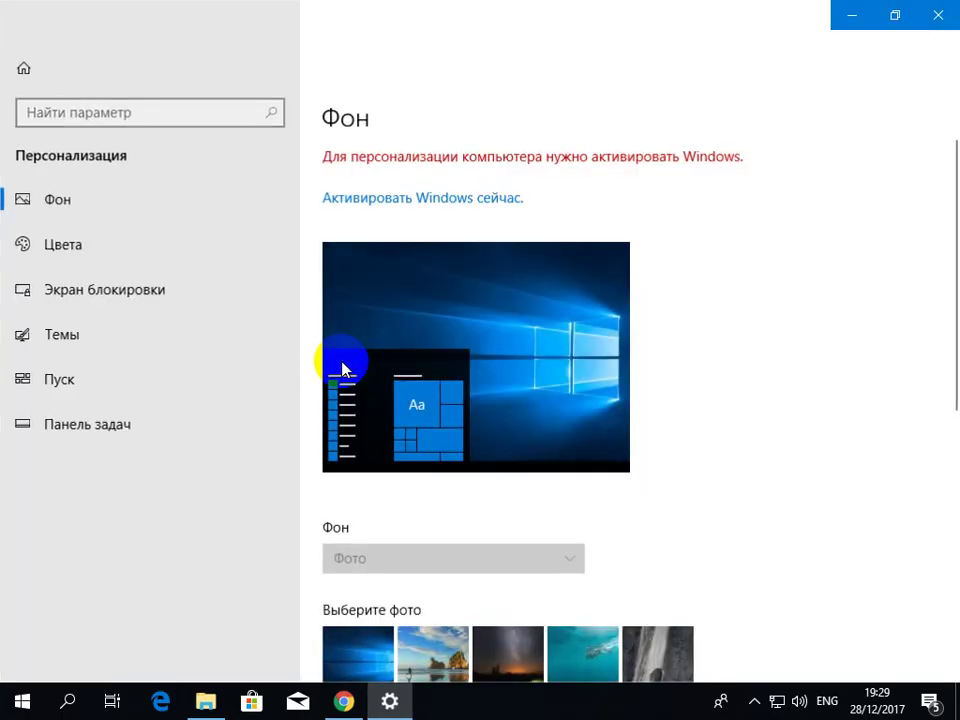
{"action": "left_click", "coordinate": [937, 14]}
Run winver to check the Windows version and build, close it and refresh the desktop
{"action": "left_click", "coordinate": [68, 702]}
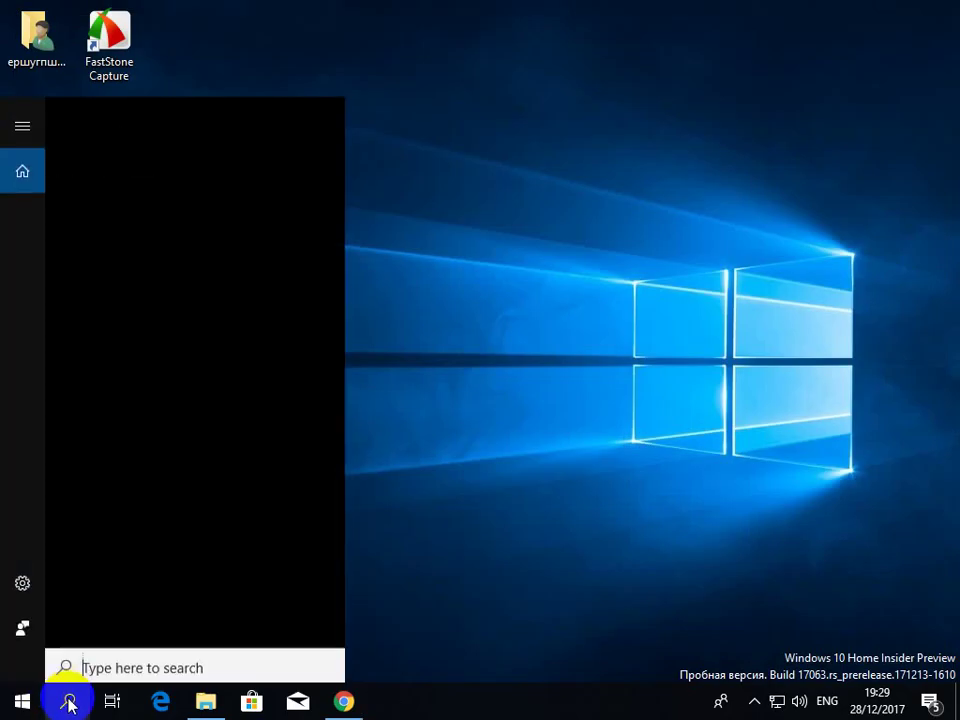
{"action": "type", "text": "winver"}
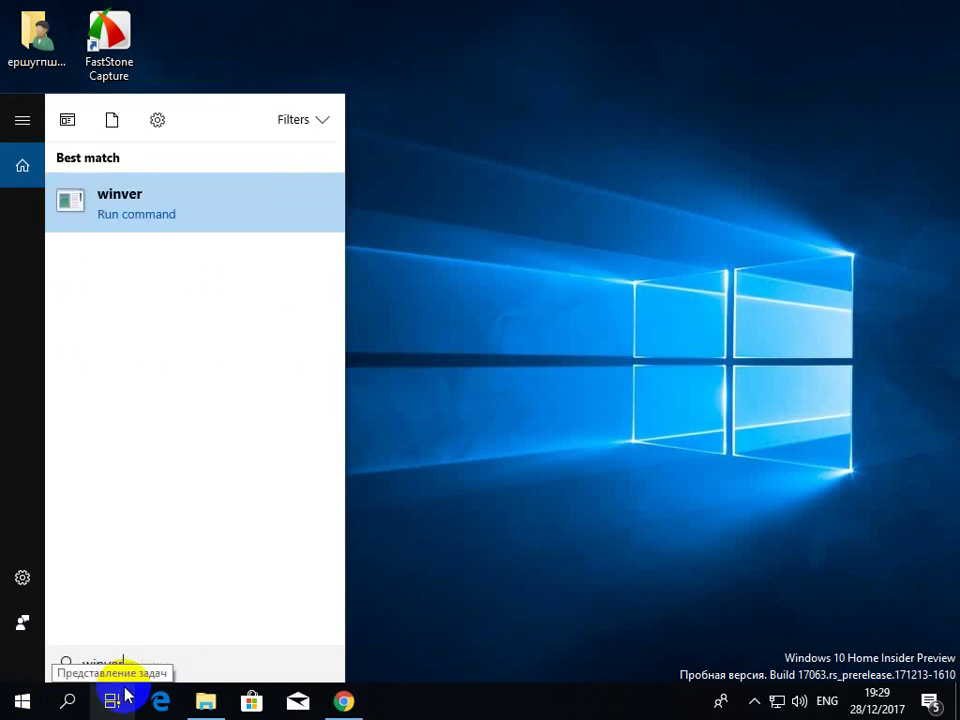
{"action": "left_click", "coordinate": [125, 215]}
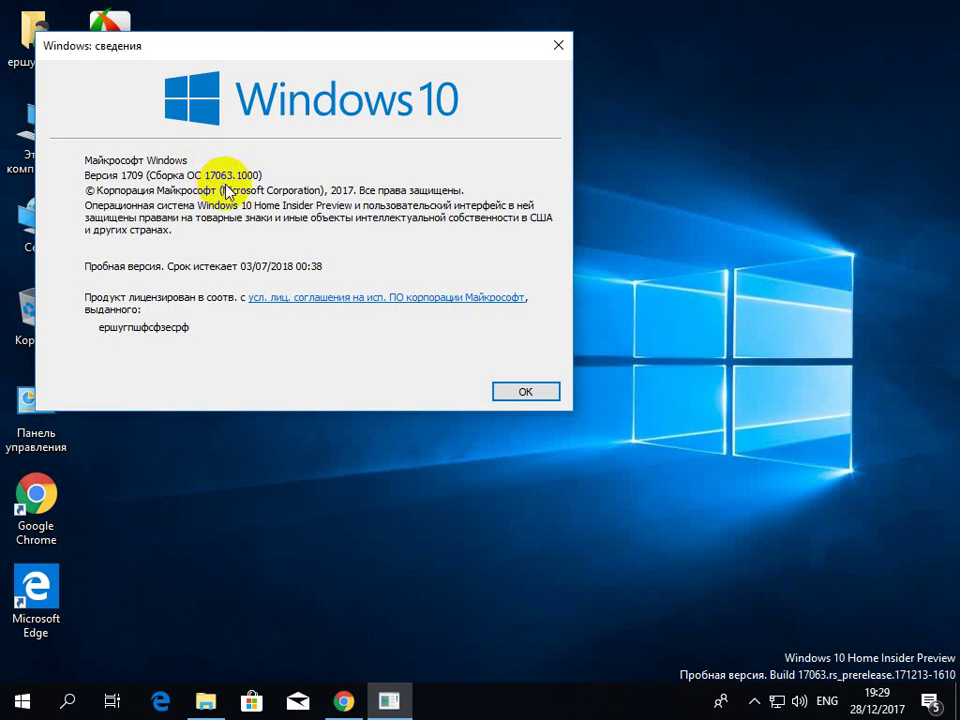
{"action": "left_click", "coordinate": [552, 49]}
{"action": "right_click", "coordinate": [286, 124]}
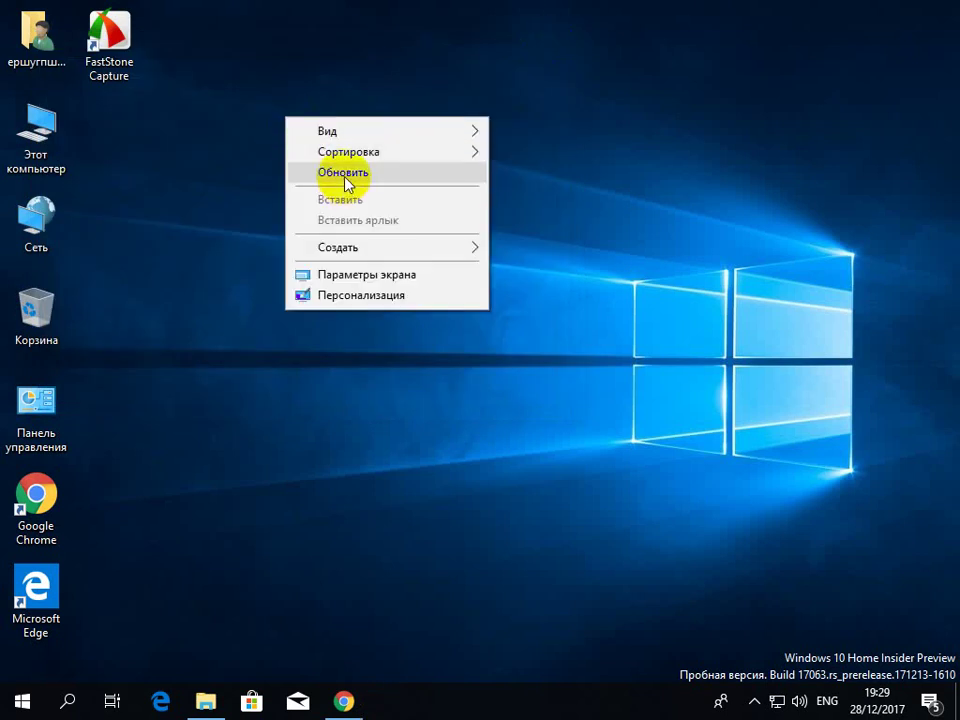
{"action": "left_click", "coordinate": [345, 176]}
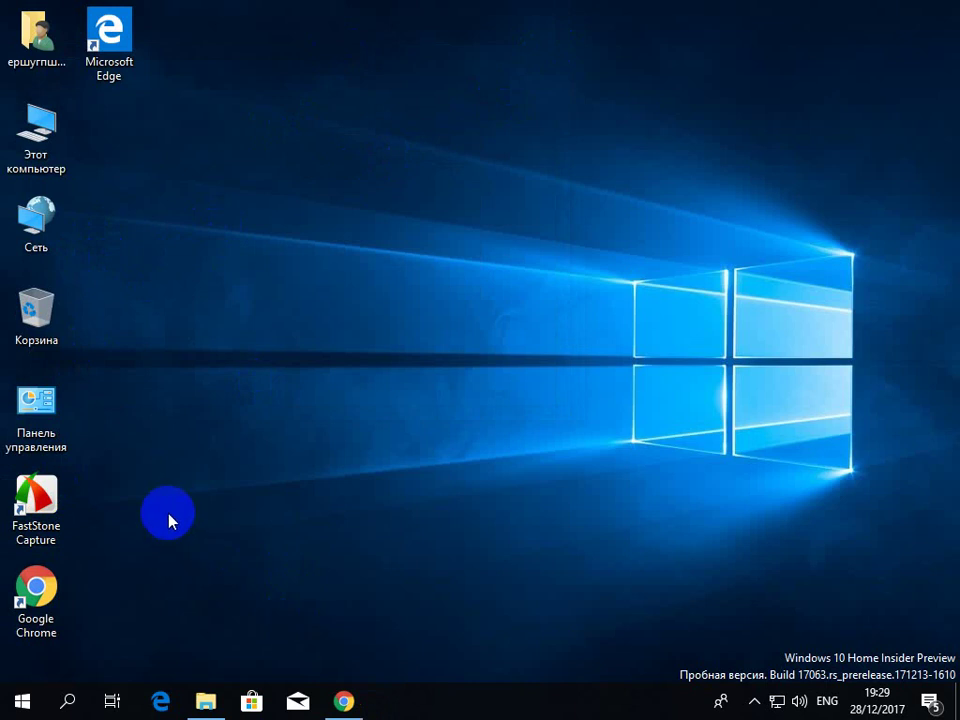
Open the KMSpico 10.2.0 archive in the window 10 pro 1511 folder and launch the setup from its KMSpico Install folder
{"action": "left_click", "coordinate": [203, 700]}
{"action": "left_click", "coordinate": [204, 115]}
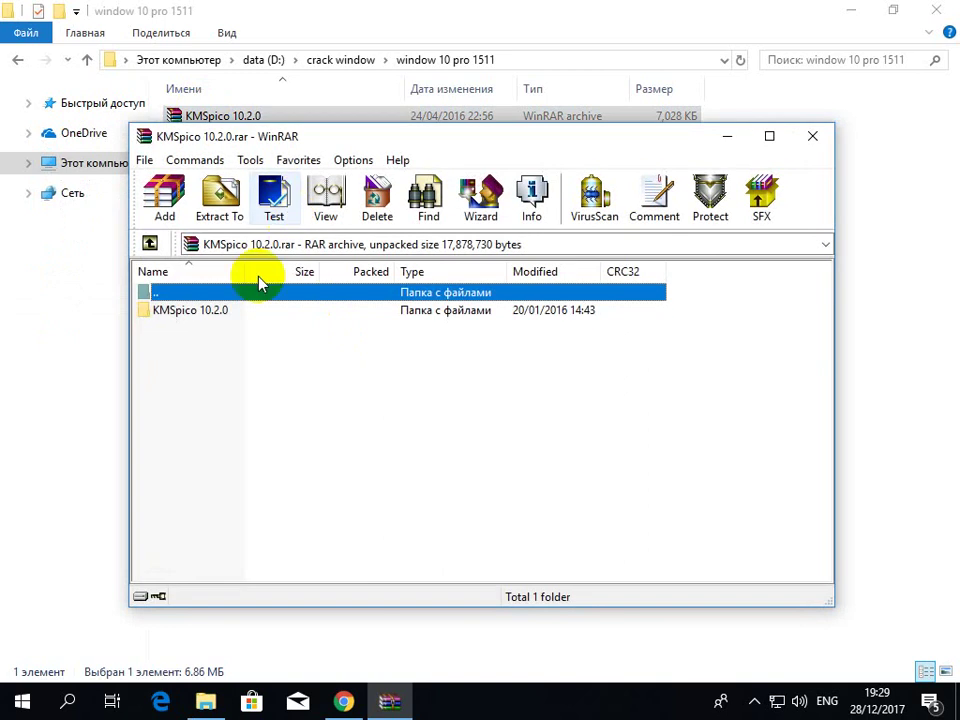
{"action": "left_click", "coordinate": [214, 316]}
{"action": "double_click", "coordinate": [214, 318]}
{"action": "left_click", "coordinate": [210, 316]}
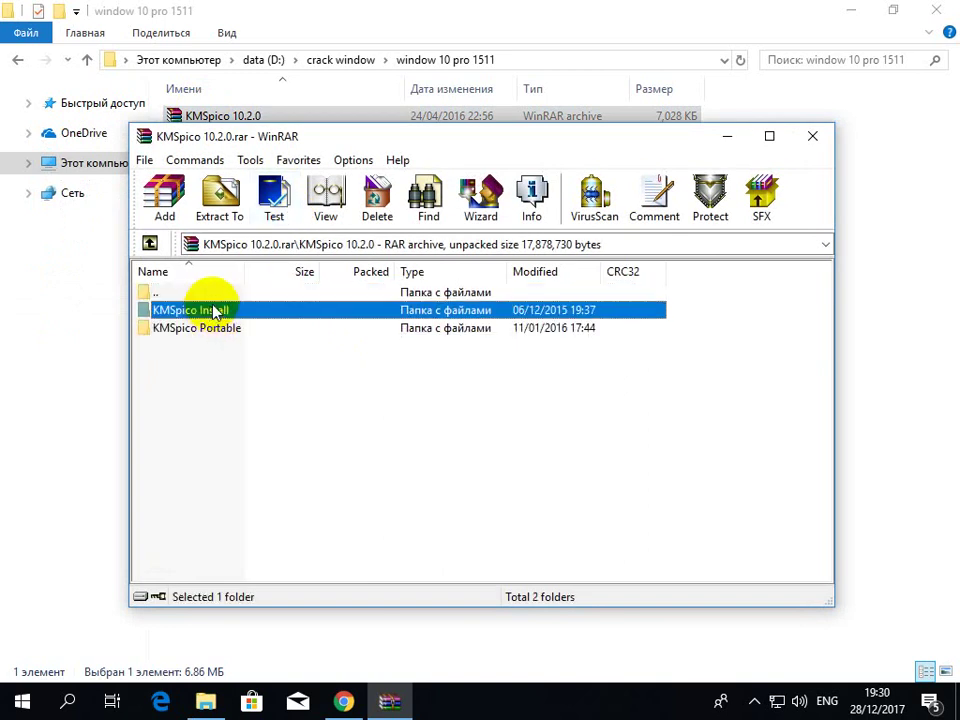
{"action": "left_click", "coordinate": [214, 312]}
{"action": "left_click", "coordinate": [238, 368]}
{"action": "left_click", "coordinate": [216, 315]}
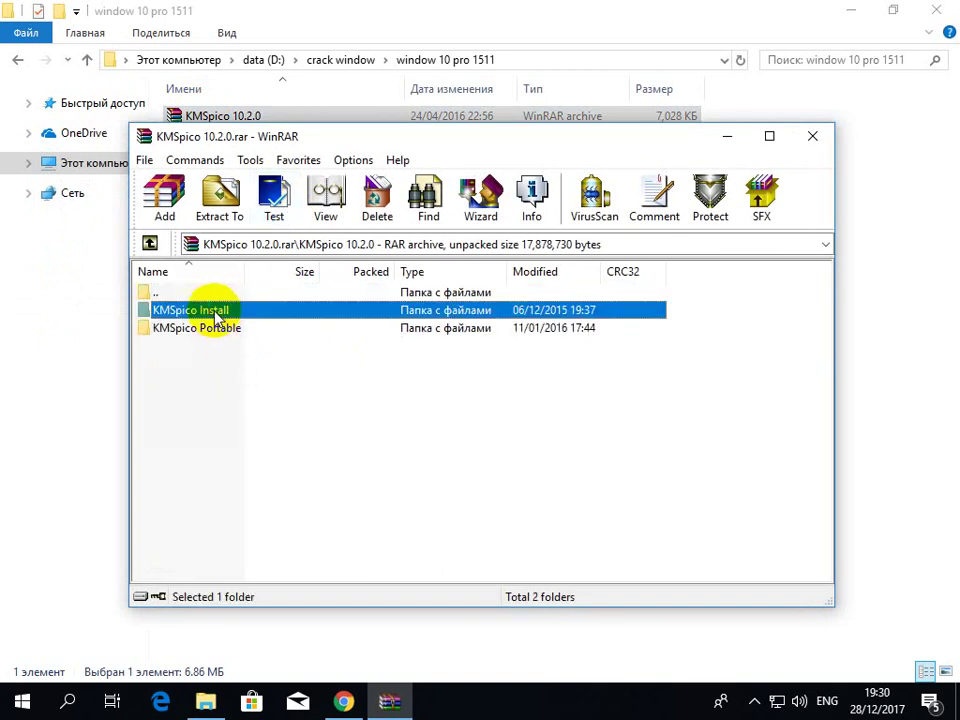
{"action": "double_click", "coordinate": [216, 315]}
{"action": "double_click", "coordinate": [193, 311]}
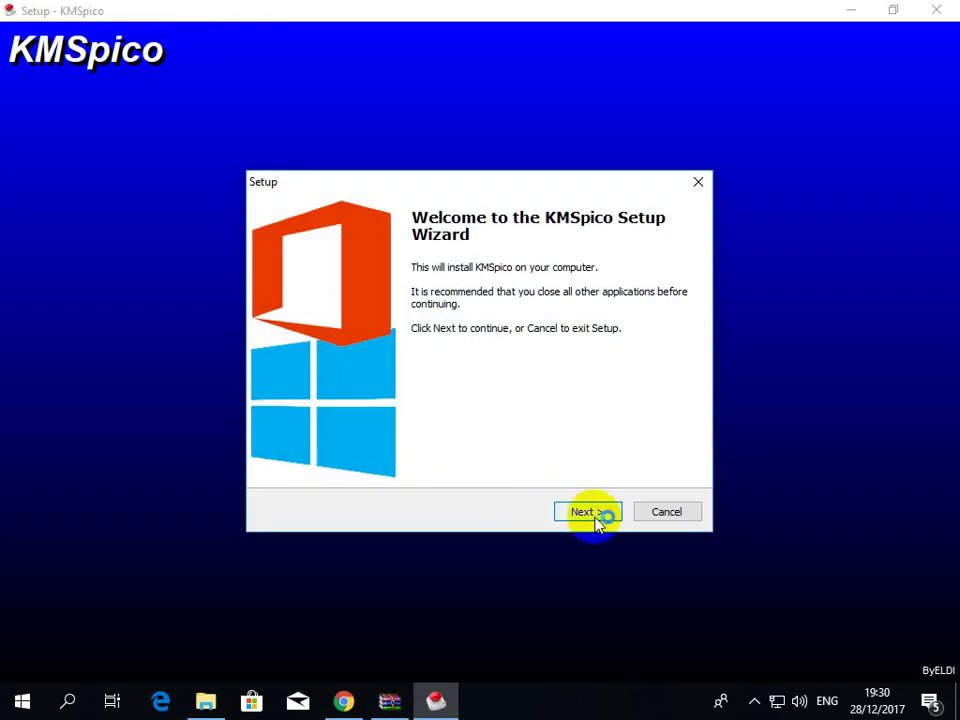
Accept the license agreement and start the KMSpico installation with the default setup options
{"action": "left_click", "coordinate": [596, 520]}
{"action": "left_click", "coordinate": [380, 454]}
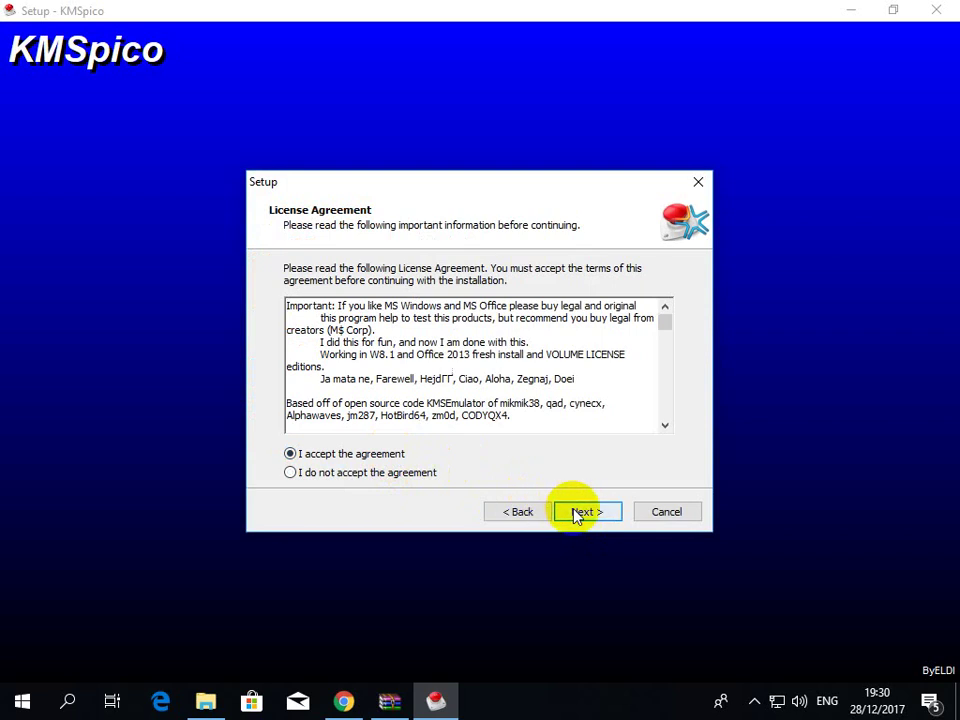
{"action": "left_click", "coordinate": [580, 513]}
{"action": "left_click", "coordinate": [580, 513]}
{"action": "left_click", "coordinate": [580, 513]}
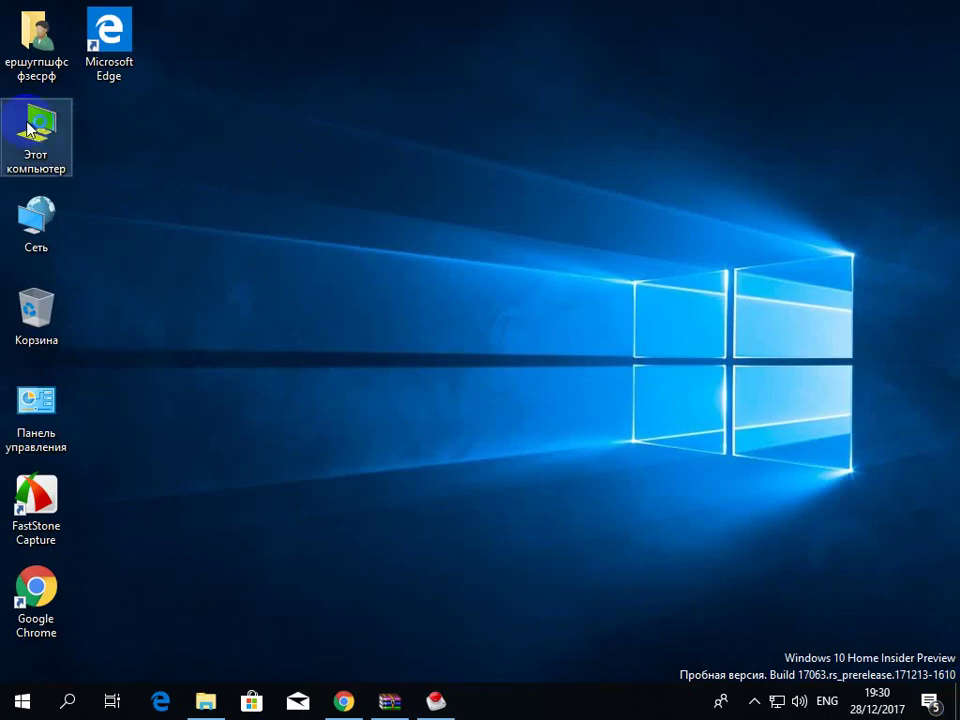
Browse to the Program Files folder on local disk C: to view the installed program folders
{"action": "double_click", "coordinate": [28, 128]}
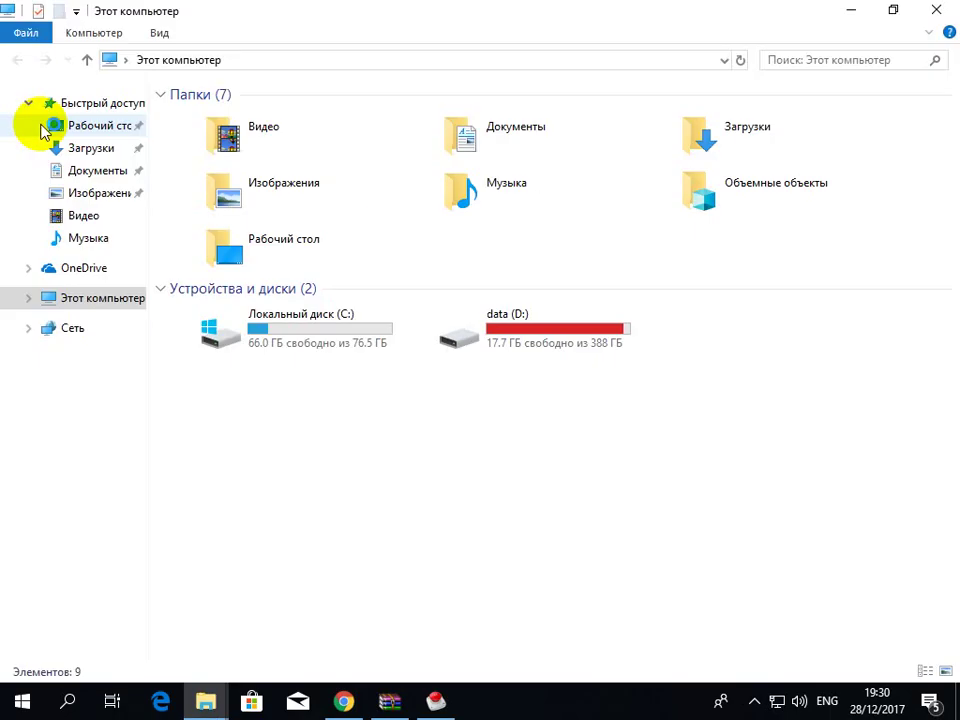
{"action": "double_click", "coordinate": [375, 313]}
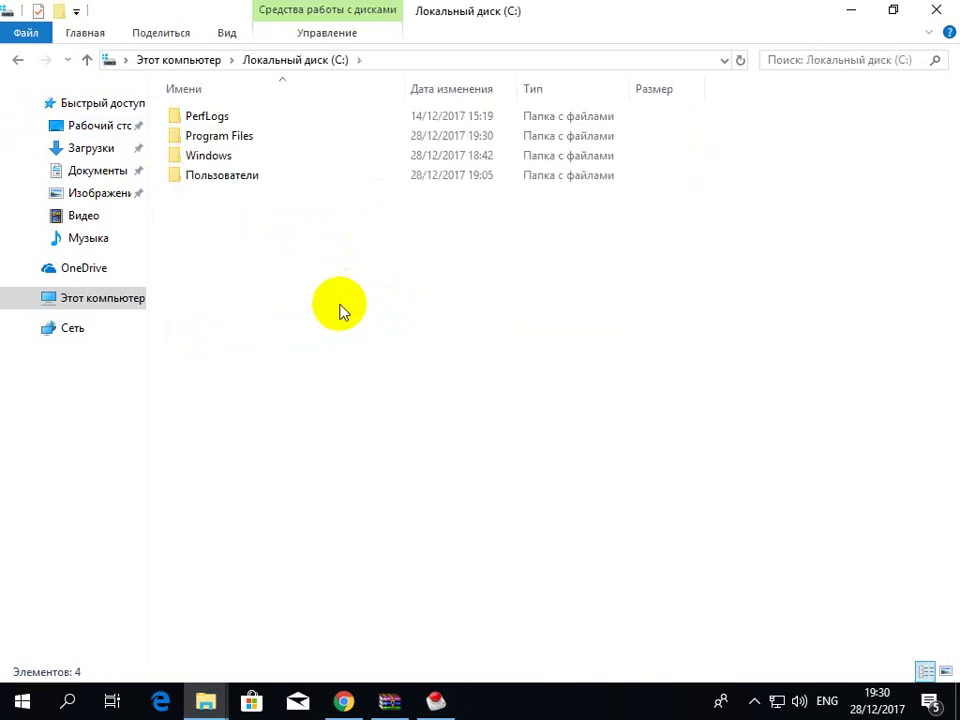
{"action": "double_click", "coordinate": [236, 146]}
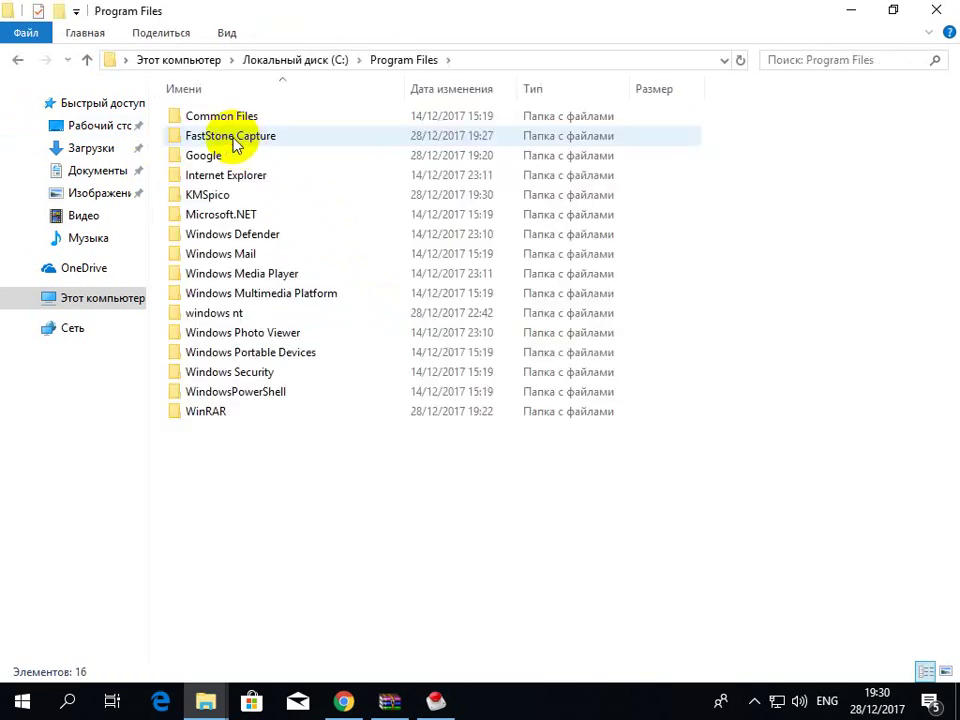
Return to the This PC overview and check the capacity and free space in drive C:'s properties
{"action": "left_click", "coordinate": [17, 60]}
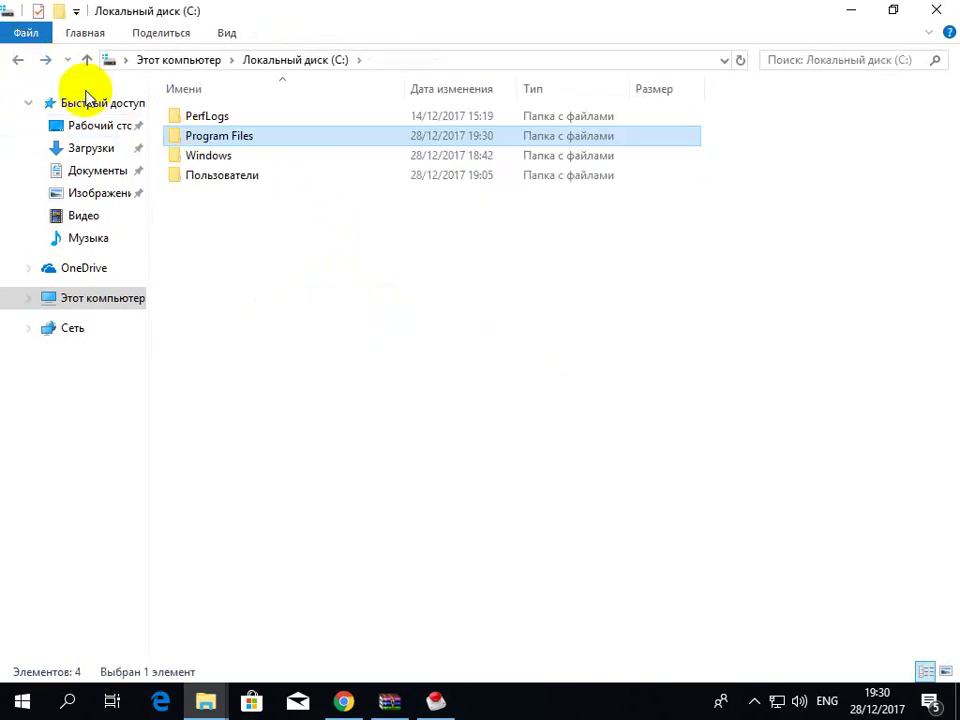
{"action": "left_click", "coordinate": [17, 58]}
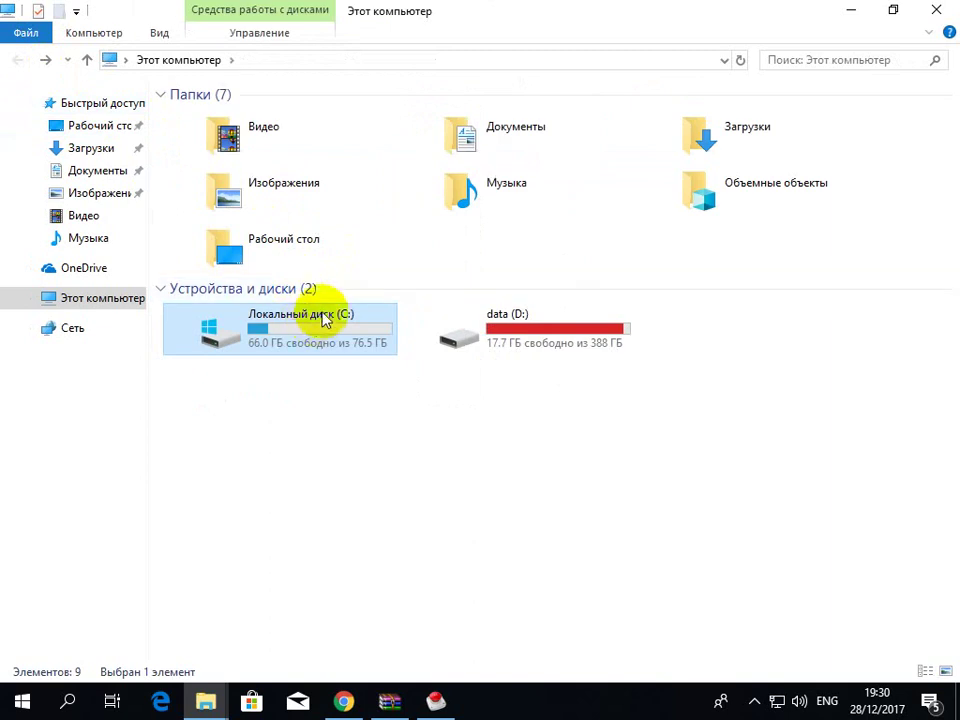
{"action": "right_click", "coordinate": [320, 318]}
{"action": "left_click", "coordinate": [392, 669]}
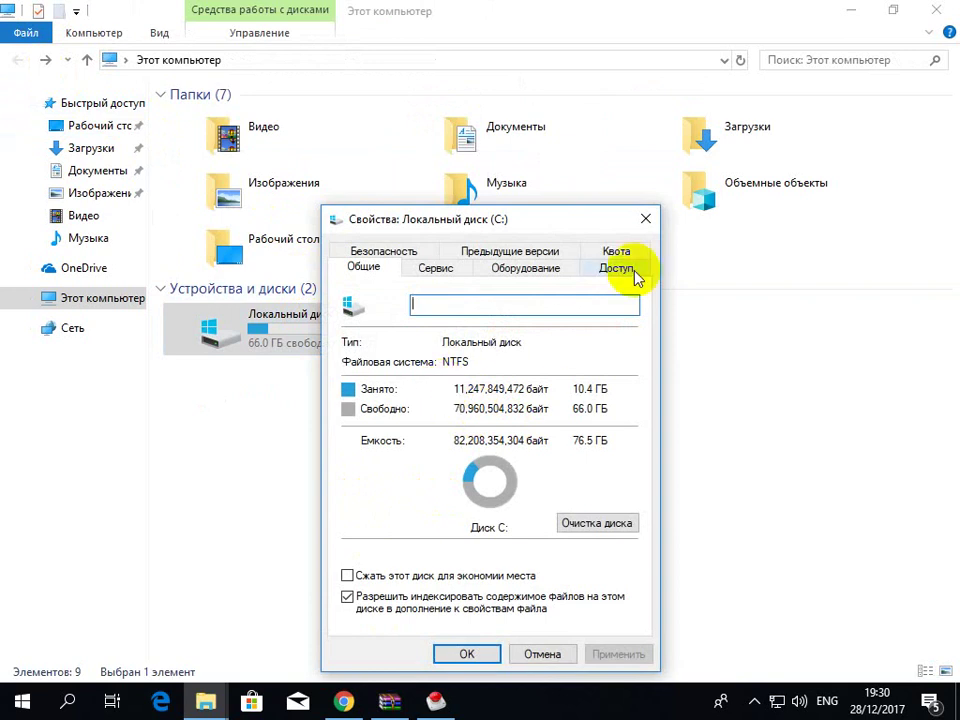
{"action": "left_click", "coordinate": [646, 218]}
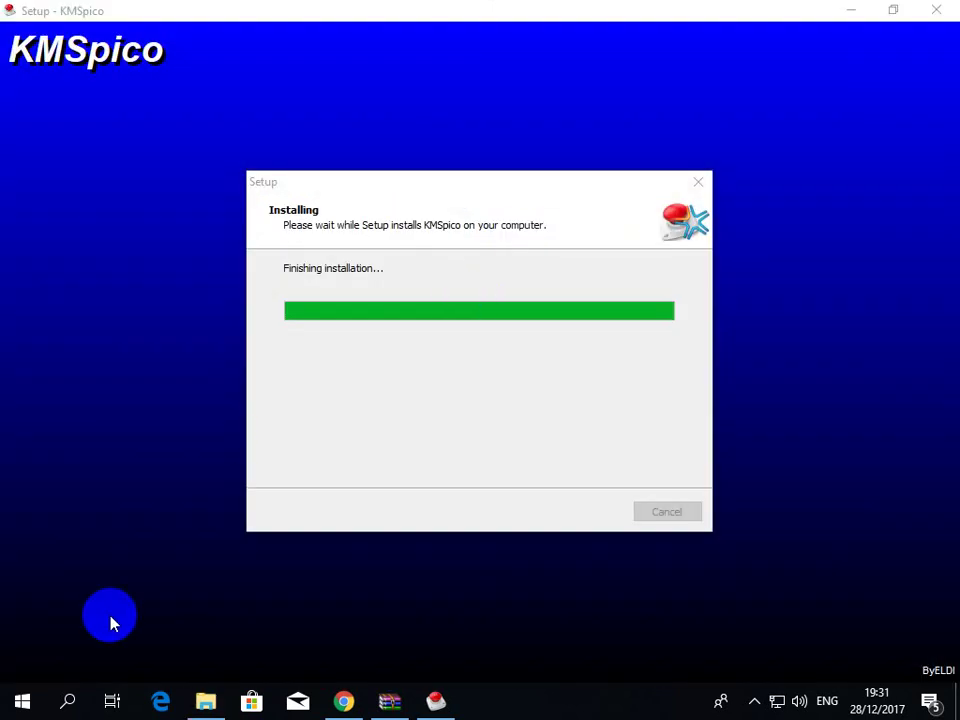
Remove English (United States) from the preferred languages in the Windows region and language settings
{"action": "left_click", "coordinate": [32, 697]}
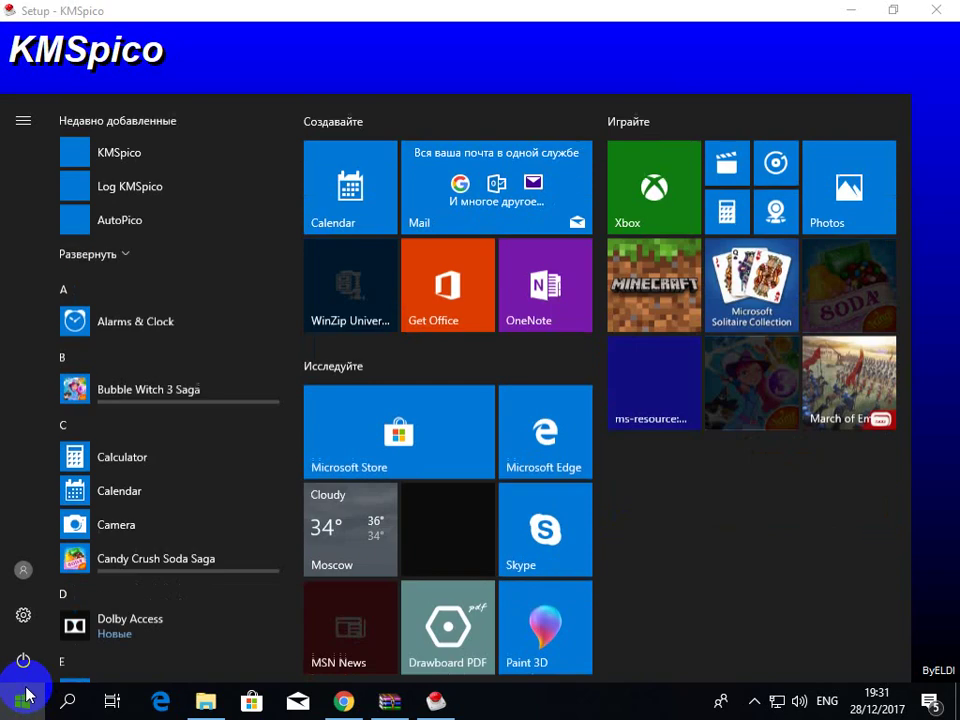
{"action": "left_click", "coordinate": [23, 618]}
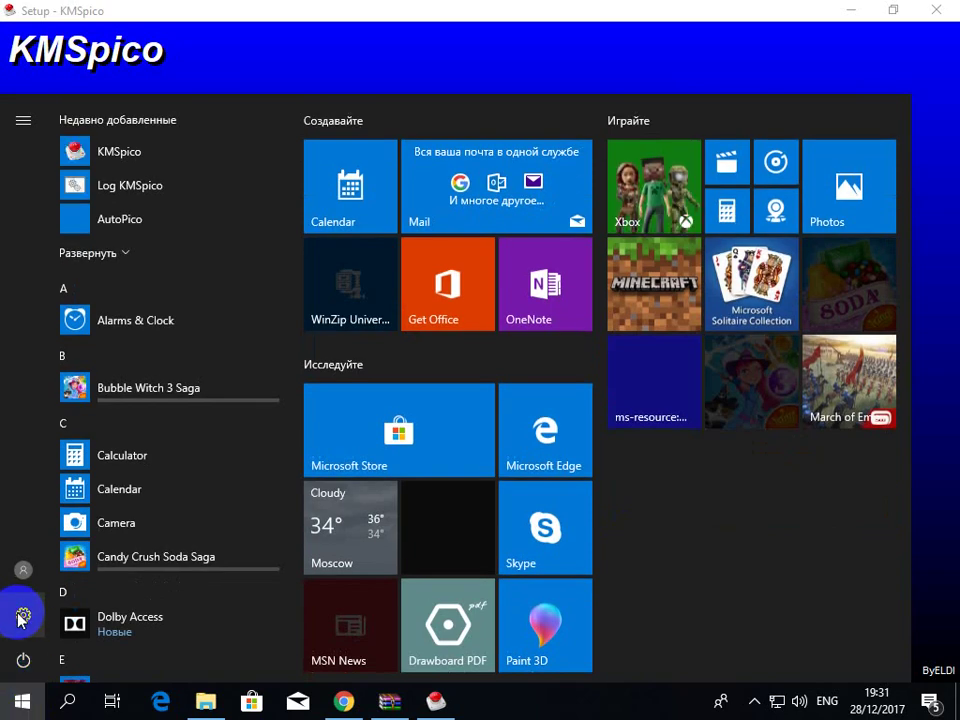
{"action": "left_click", "coordinate": [23, 618]}
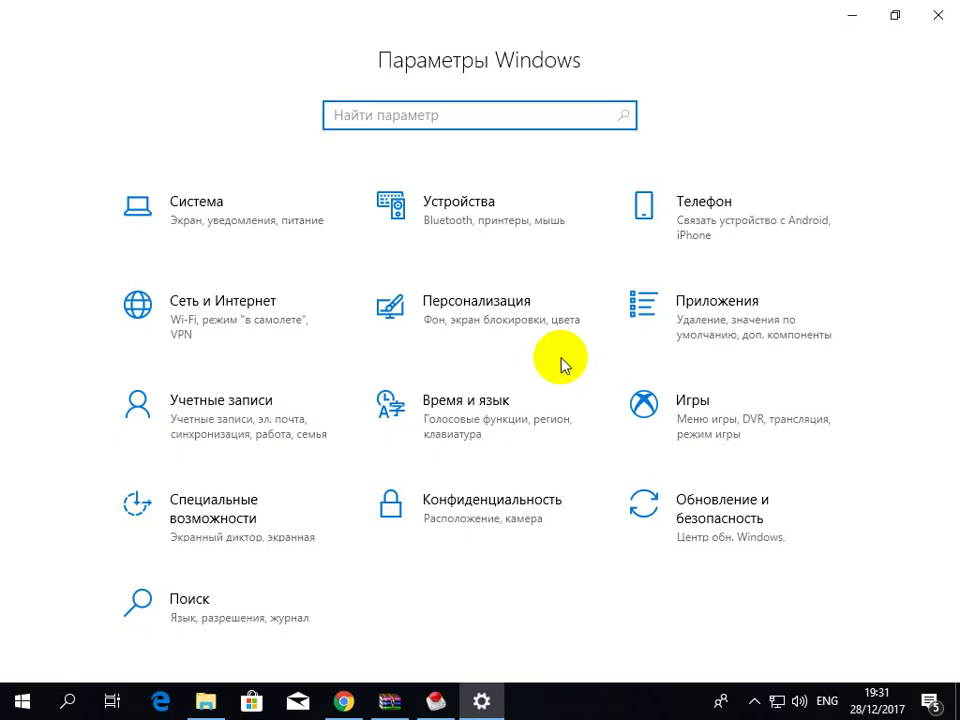
{"action": "left_click", "coordinate": [434, 412]}
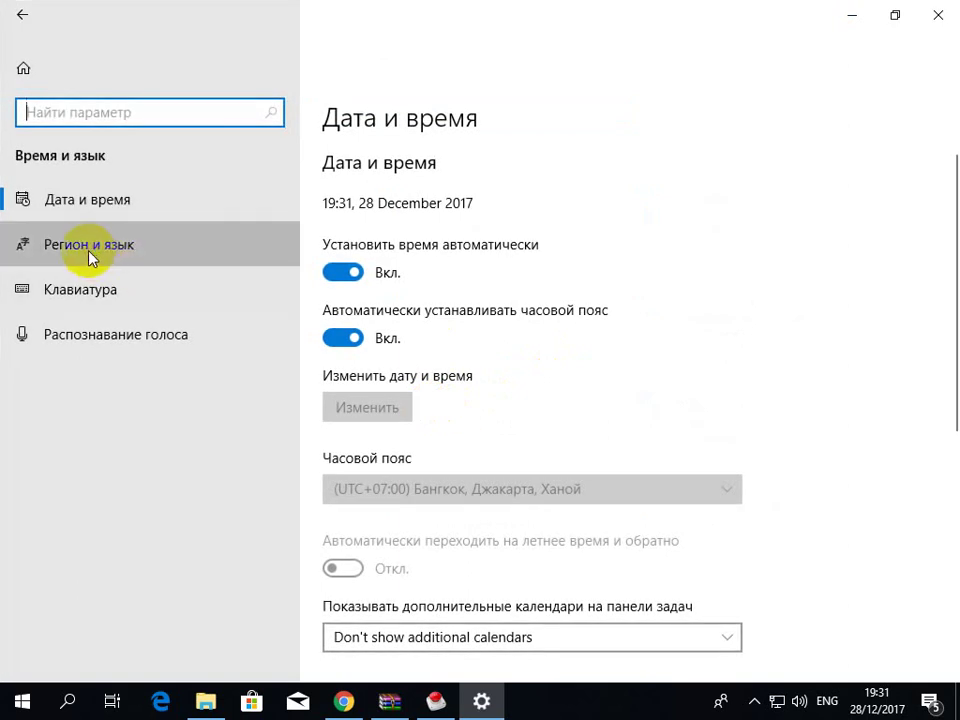
{"action": "left_click", "coordinate": [98, 258]}
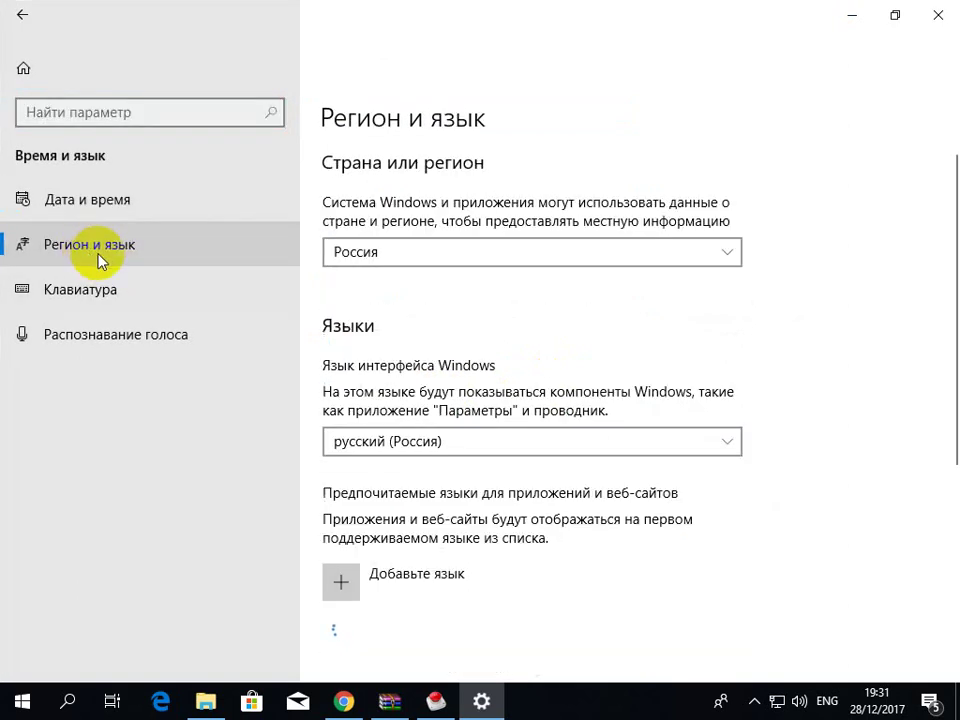
{"action": "scroll", "coordinate": [396, 474], "scroll_direction": "down", "scroll_amount": 4}
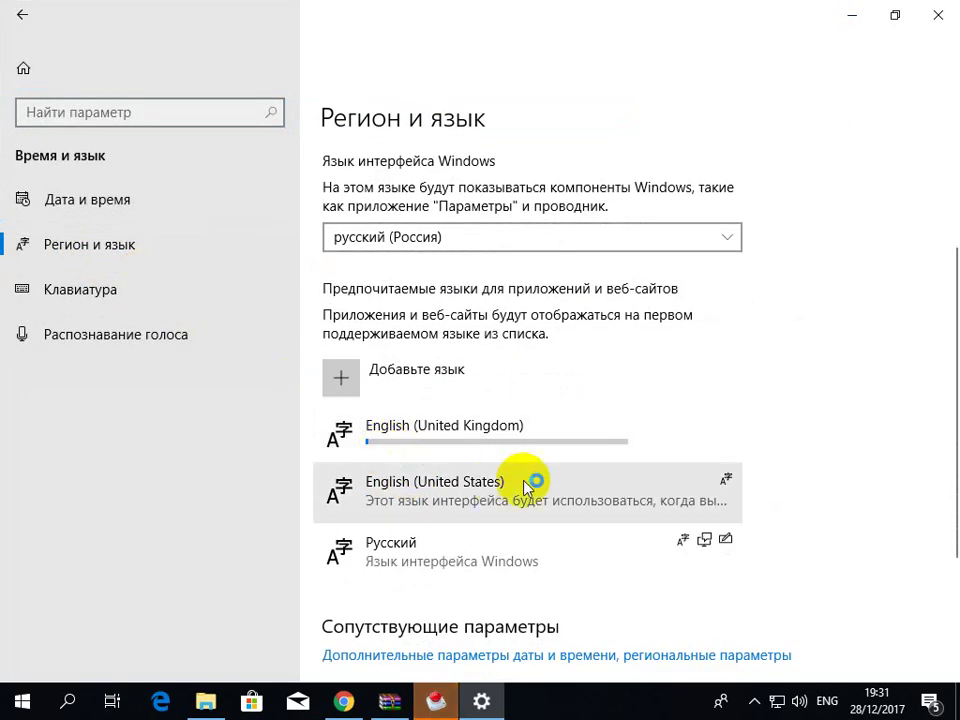
{"action": "left_click", "coordinate": [628, 491]}
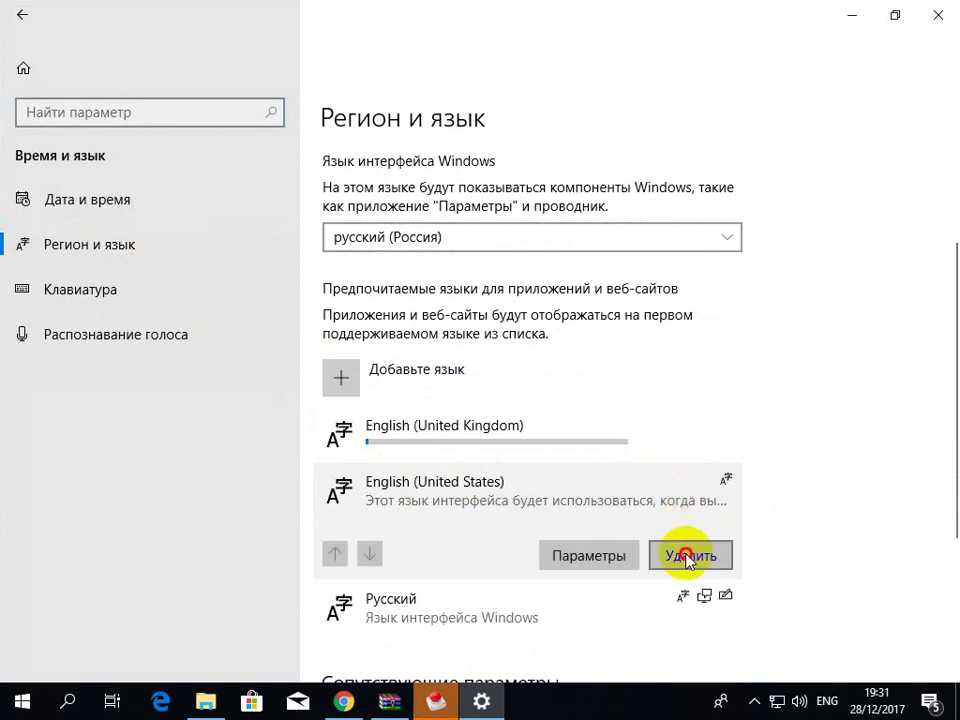
{"action": "left_click", "coordinate": [688, 556]}
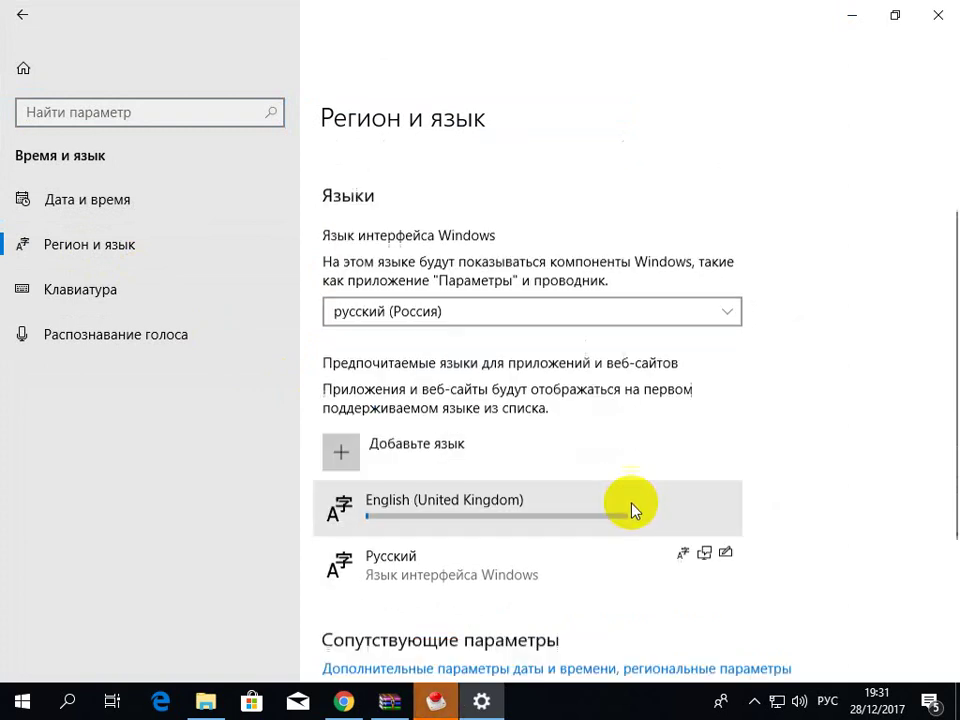
Check the options of the English (United Kingdom) and Russian language entries, and close Settings
{"action": "scroll", "coordinate": [632, 510], "scroll_direction": "down", "scroll_amount": 2}
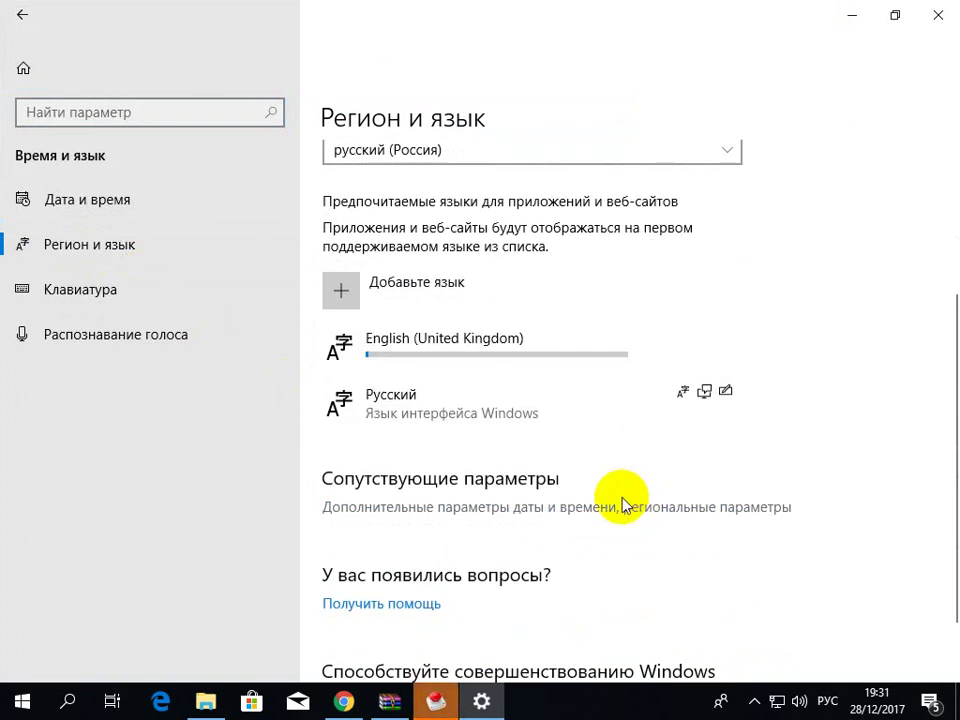
{"action": "left_click", "coordinate": [438, 346]}
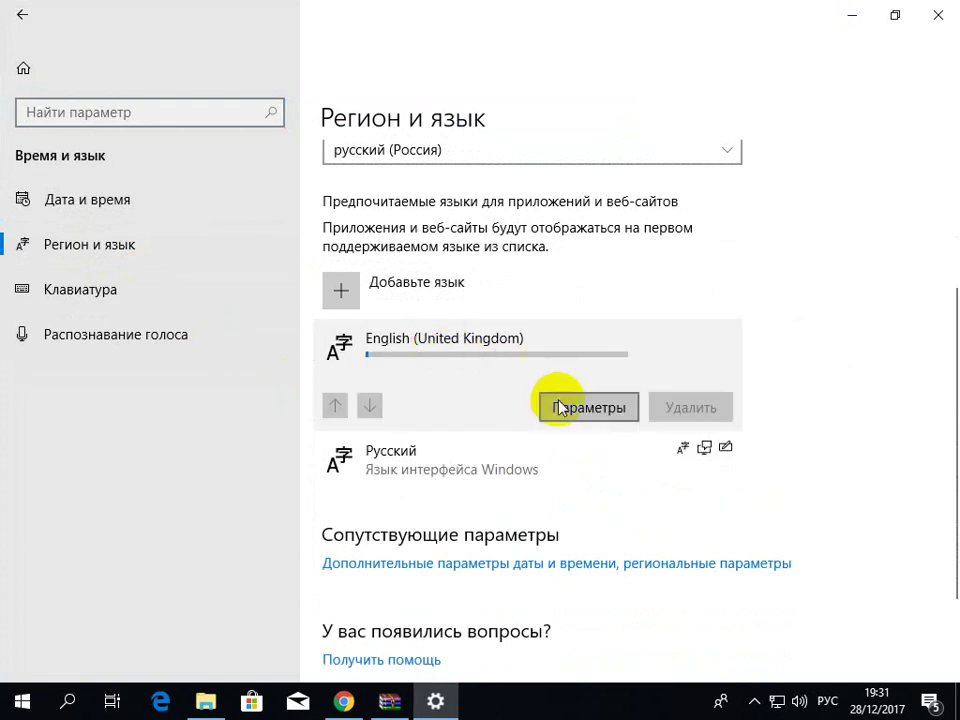
{"action": "left_click", "coordinate": [552, 464]}
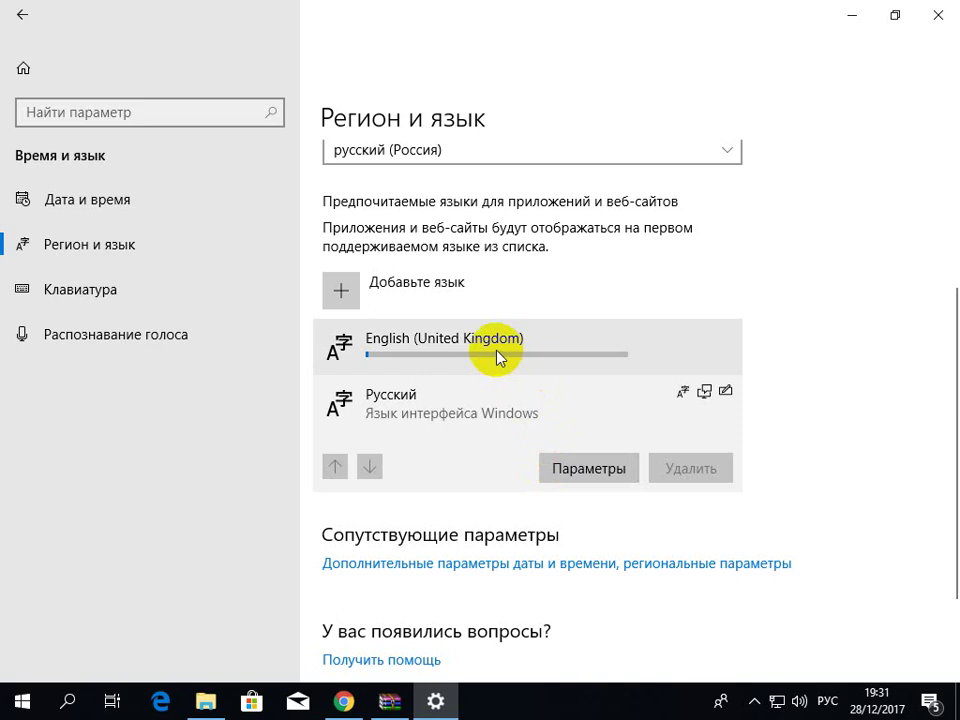
{"action": "left_click", "coordinate": [938, 15]}
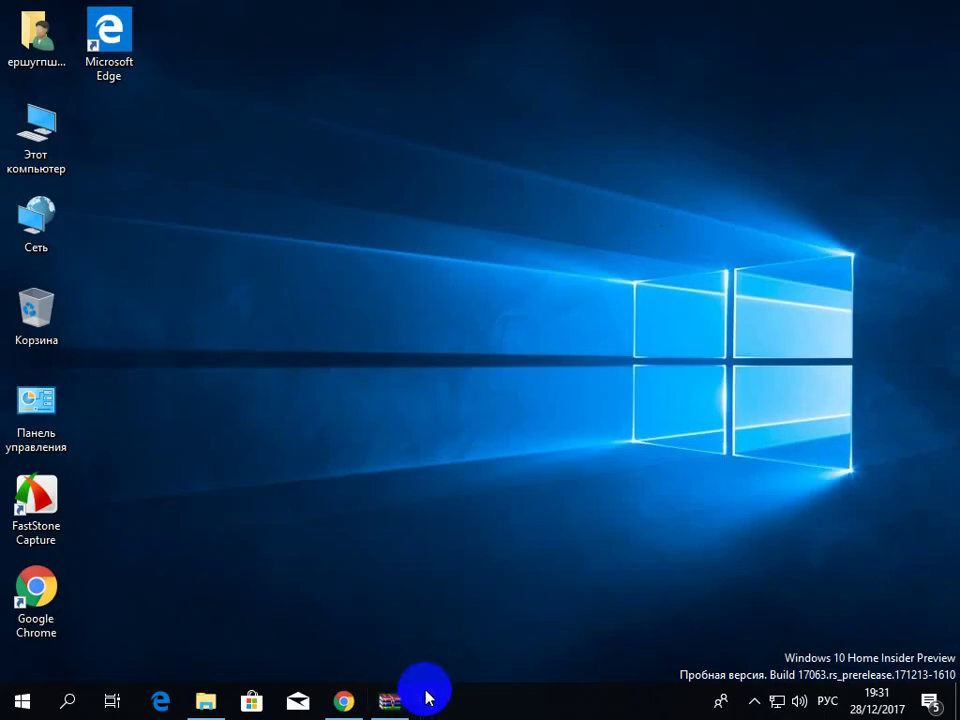
Refresh the desktop and check whether the Personalization background options are available, and close Settings
{"action": "right_click", "coordinate": [403, 382]}
{"action": "left_click", "coordinate": [445, 439]}
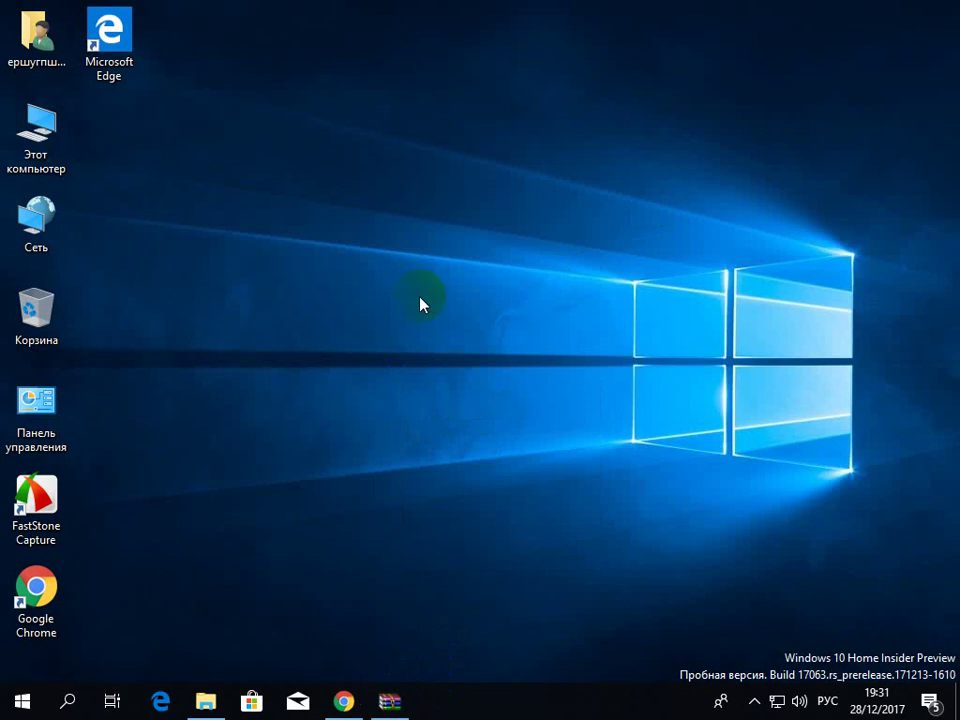
{"action": "right_click", "coordinate": [383, 229]}
{"action": "left_click", "coordinate": [436, 406]}
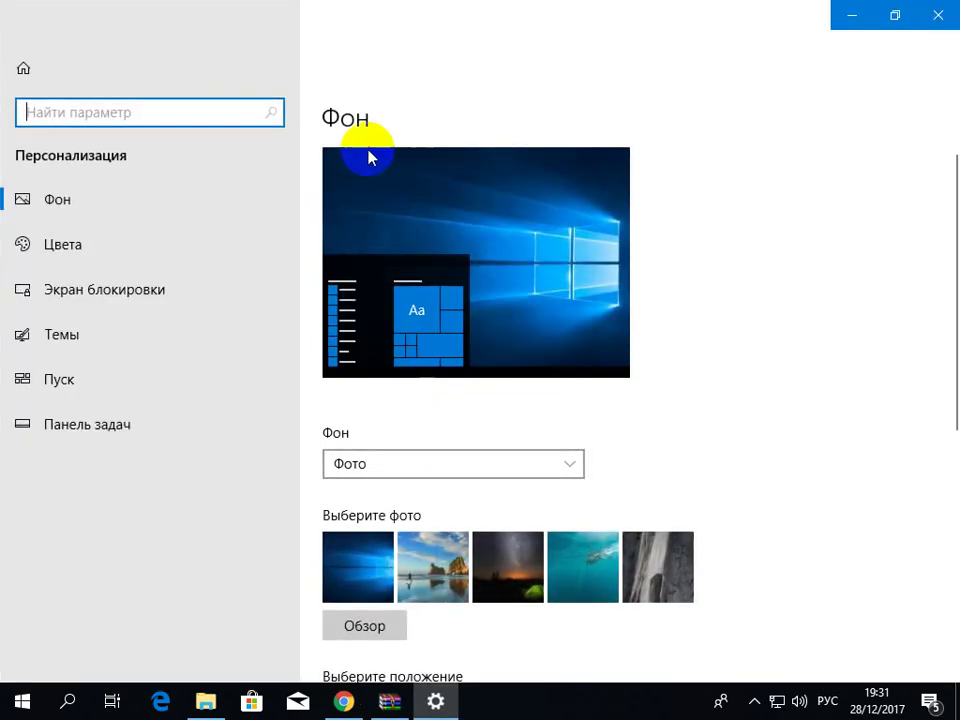
{"action": "left_click", "coordinate": [928, 15]}
View the computer's system properties to check the Windows activation status, and close the window
{"action": "right_click", "coordinate": [40, 142]}
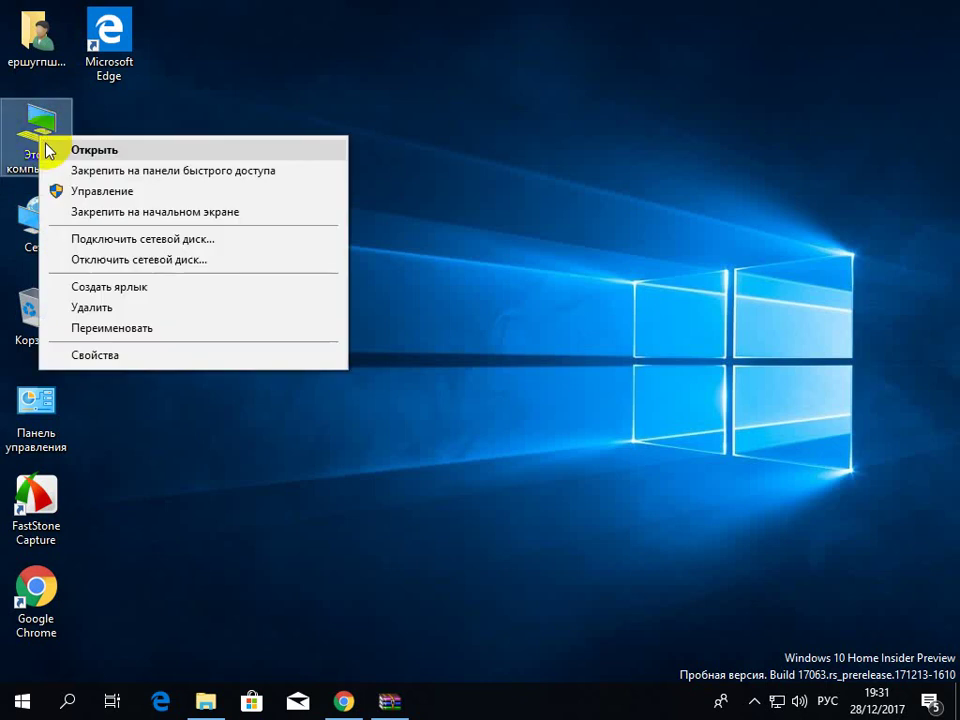
{"action": "left_click", "coordinate": [98, 358]}
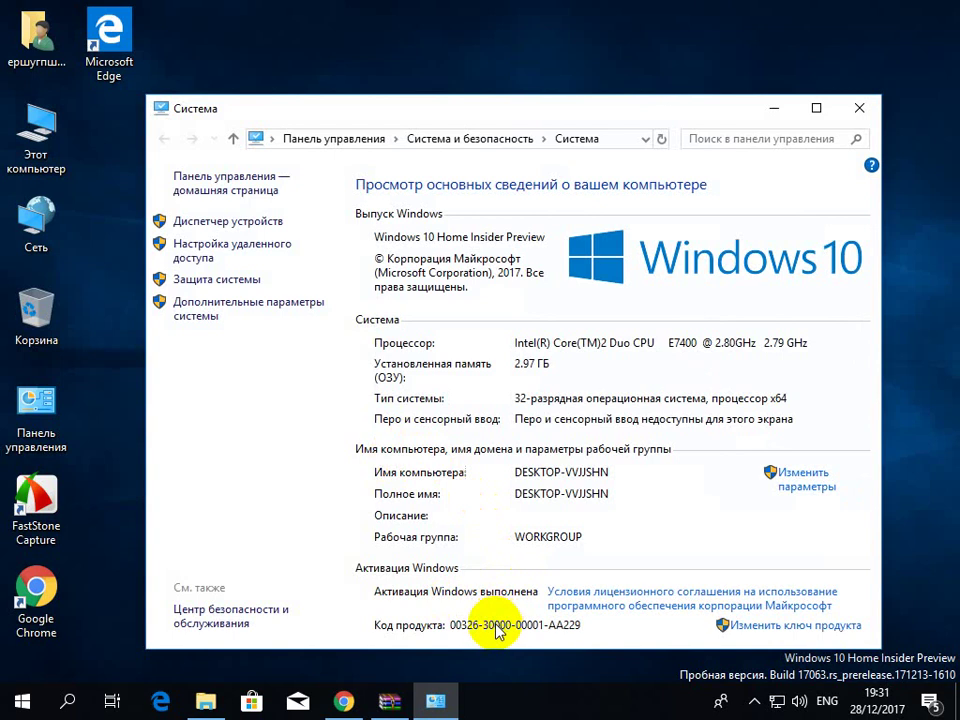
{"action": "left_click", "coordinate": [860, 109]}
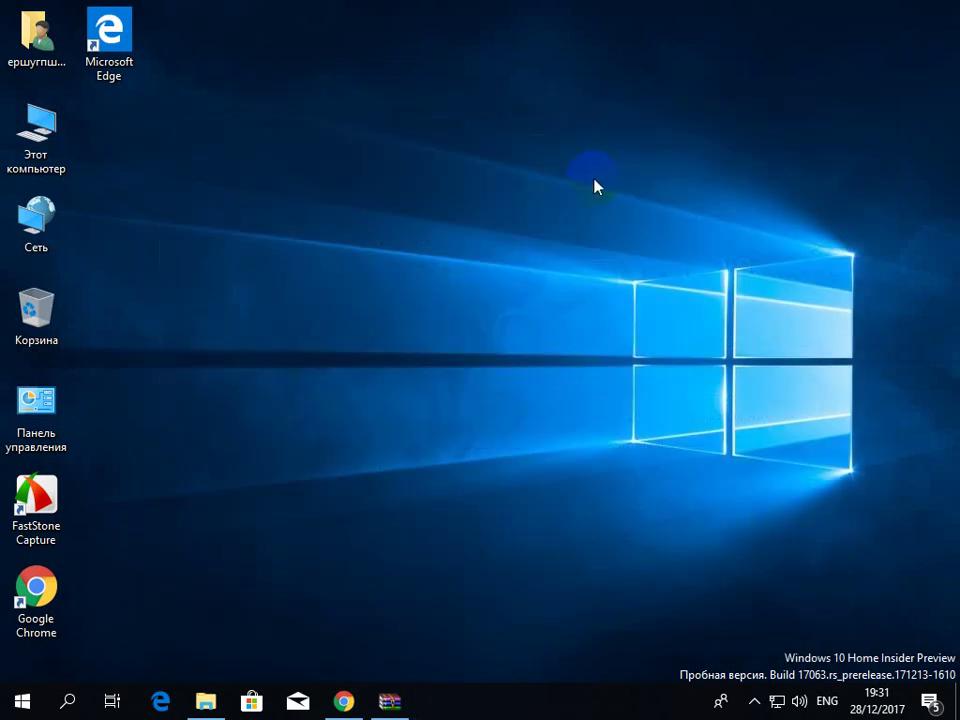